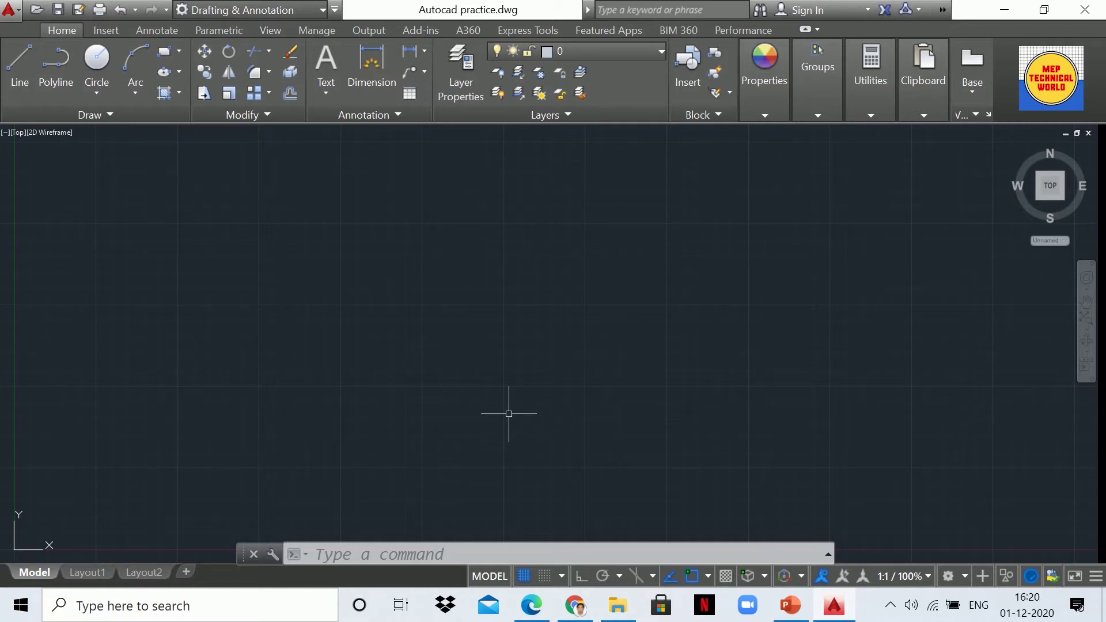
click(296, 562)
click(354, 560)
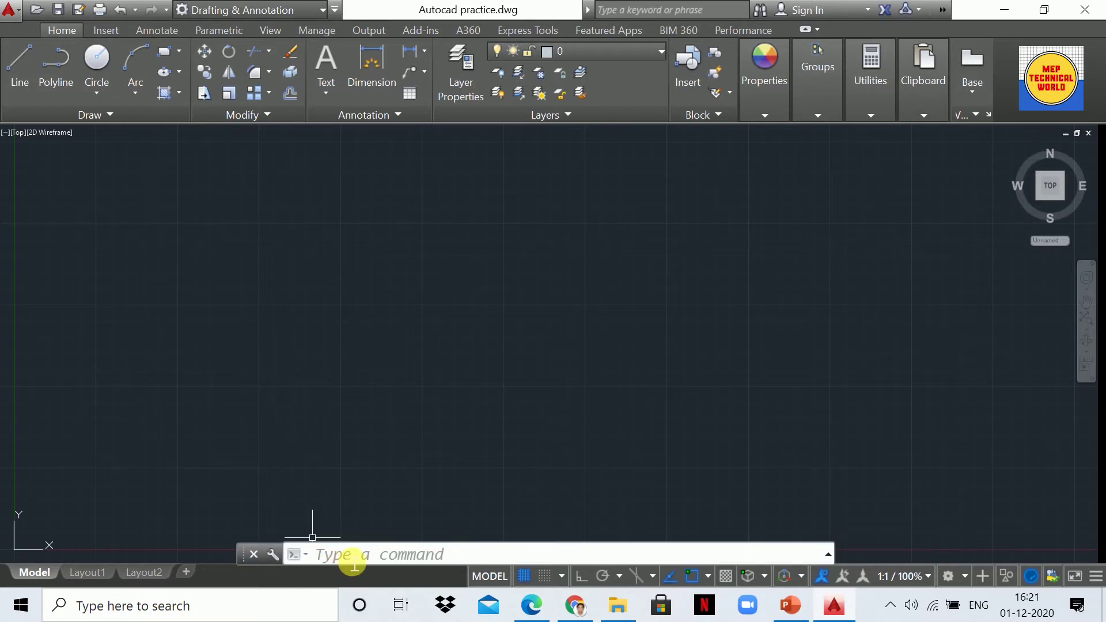
text(rec)
key(Return)
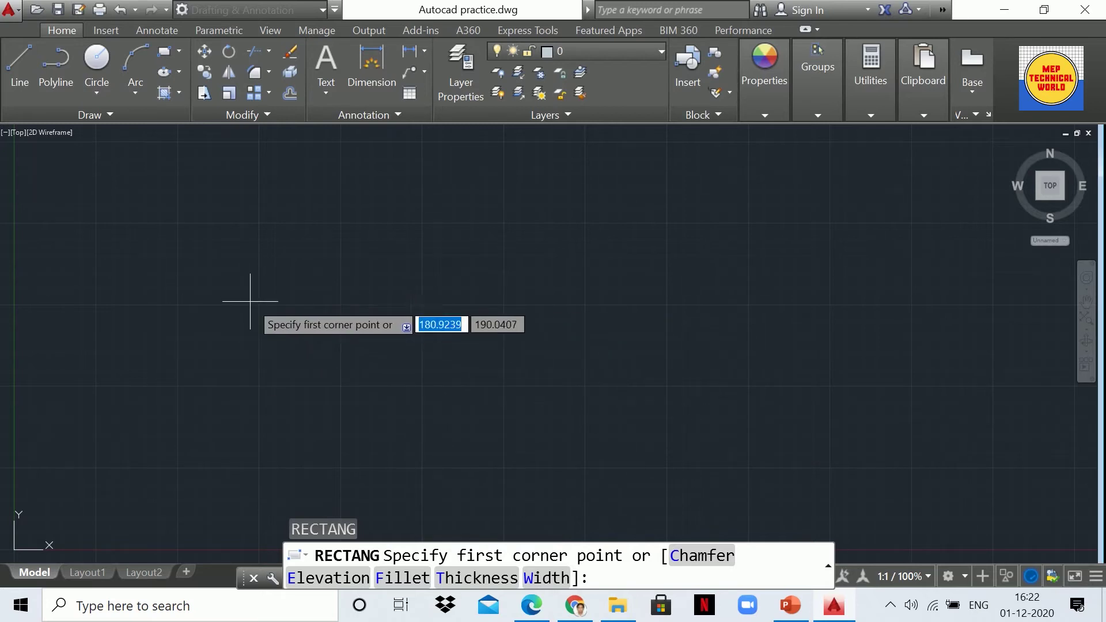
click(261, 339)
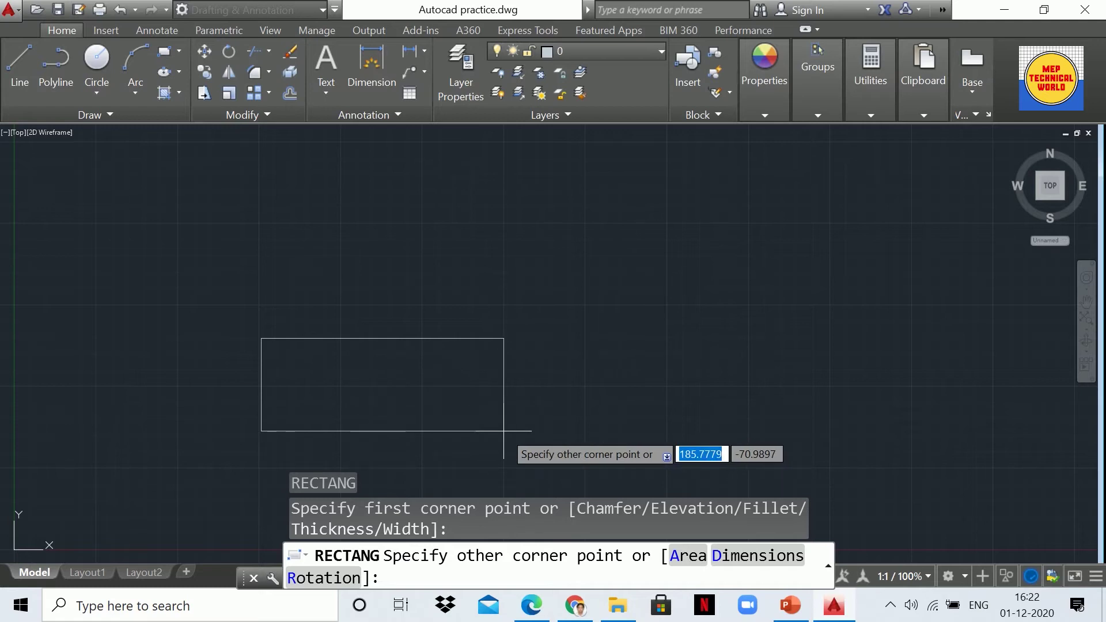
click(416, 581)
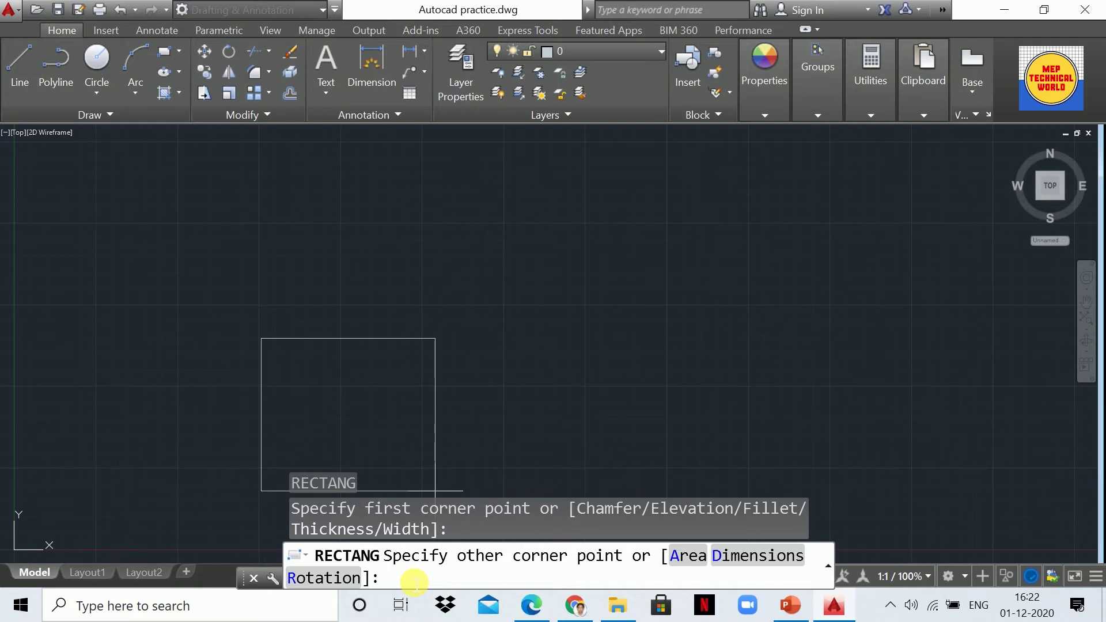
text(@400)
text(,200)
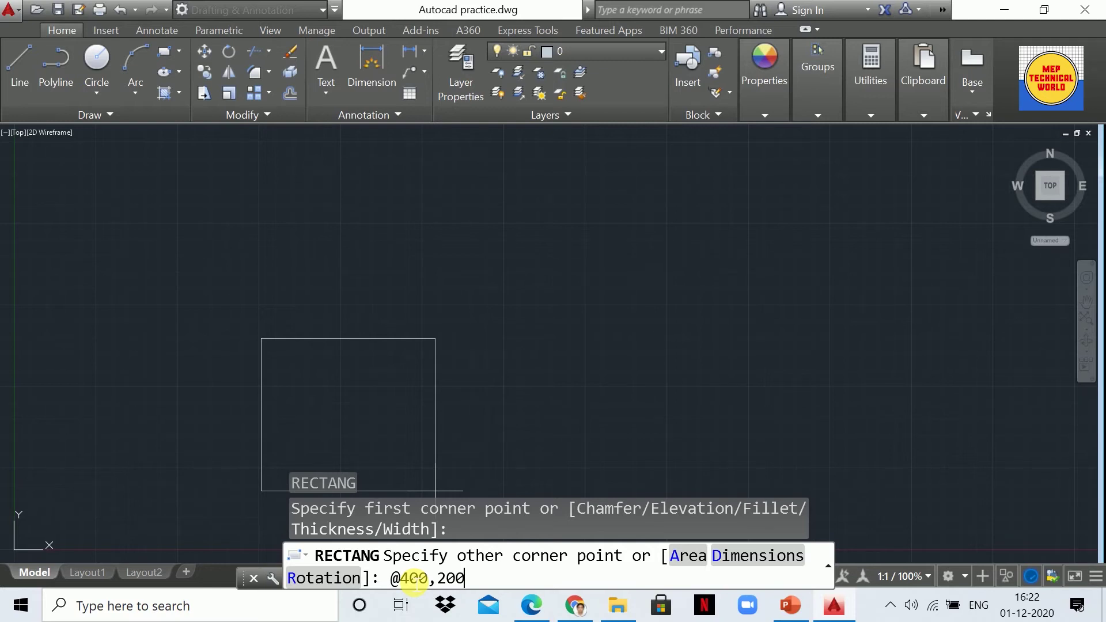
key(Return)
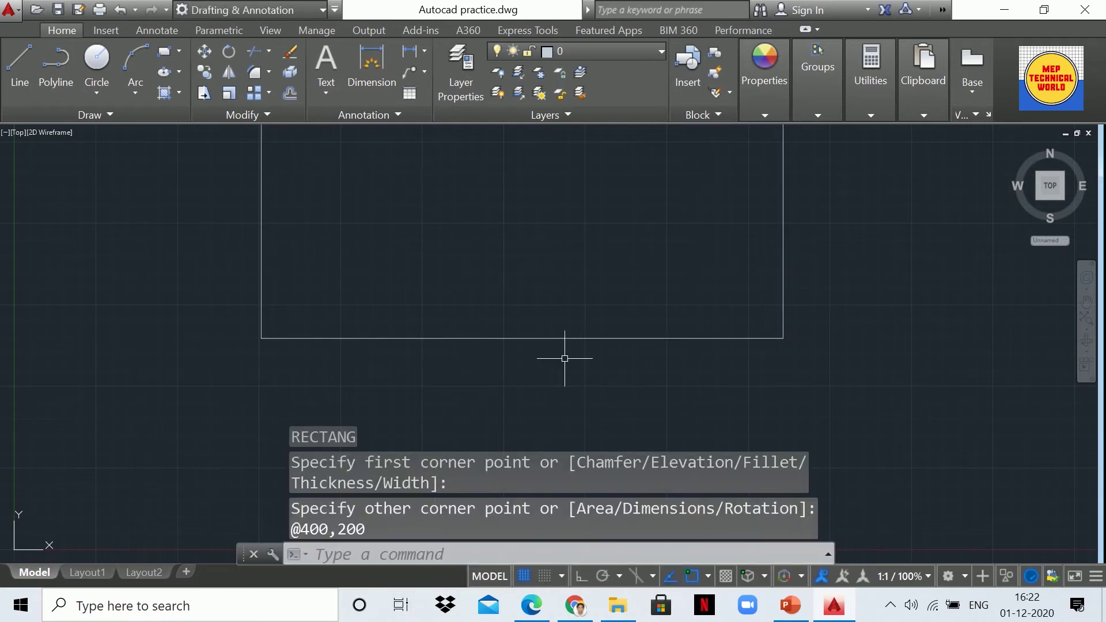
scroll(690, 252, down, 2)
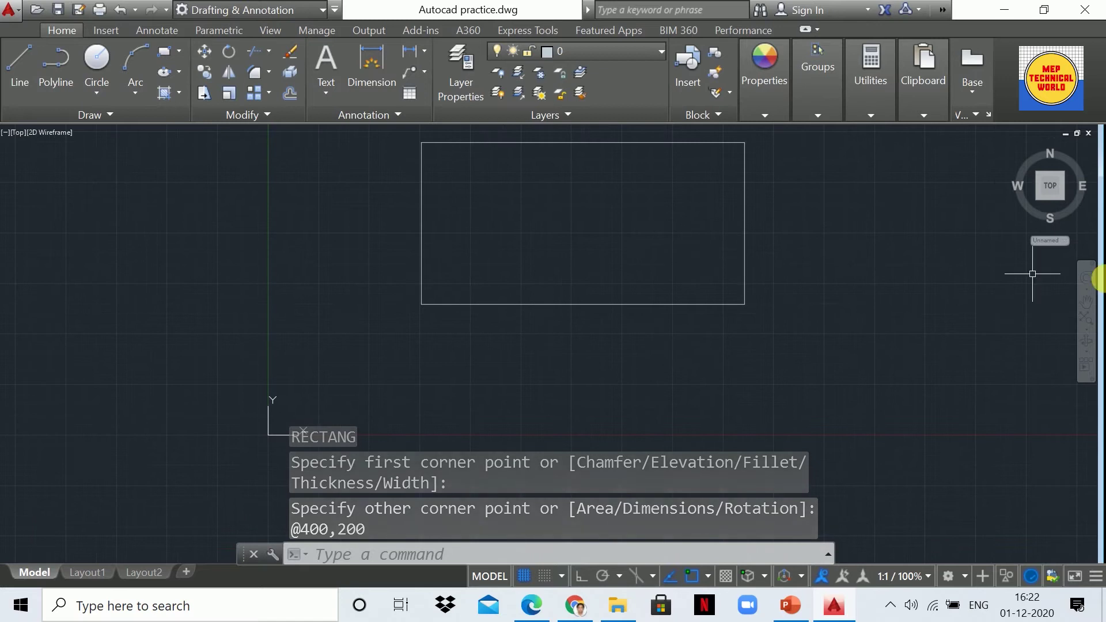
Pan the view left and down so the rectangle sits left of centre with space to its right
click(1086, 301)
drag(708, 248, 526, 316)
key(Escape)
key(Escape)
key(Escape)
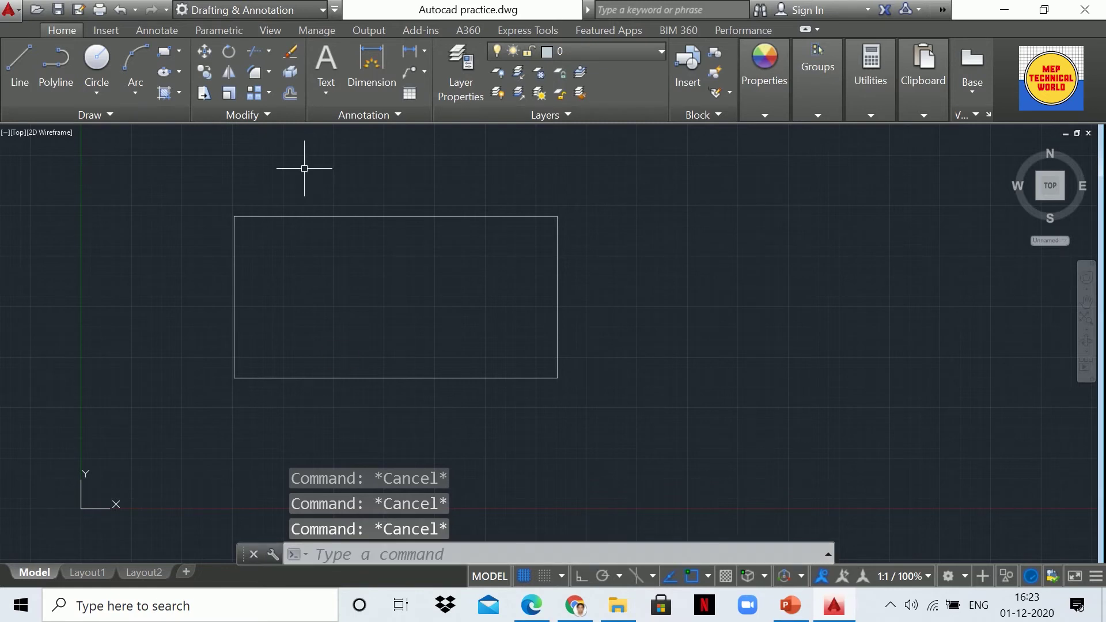
click(340, 560)
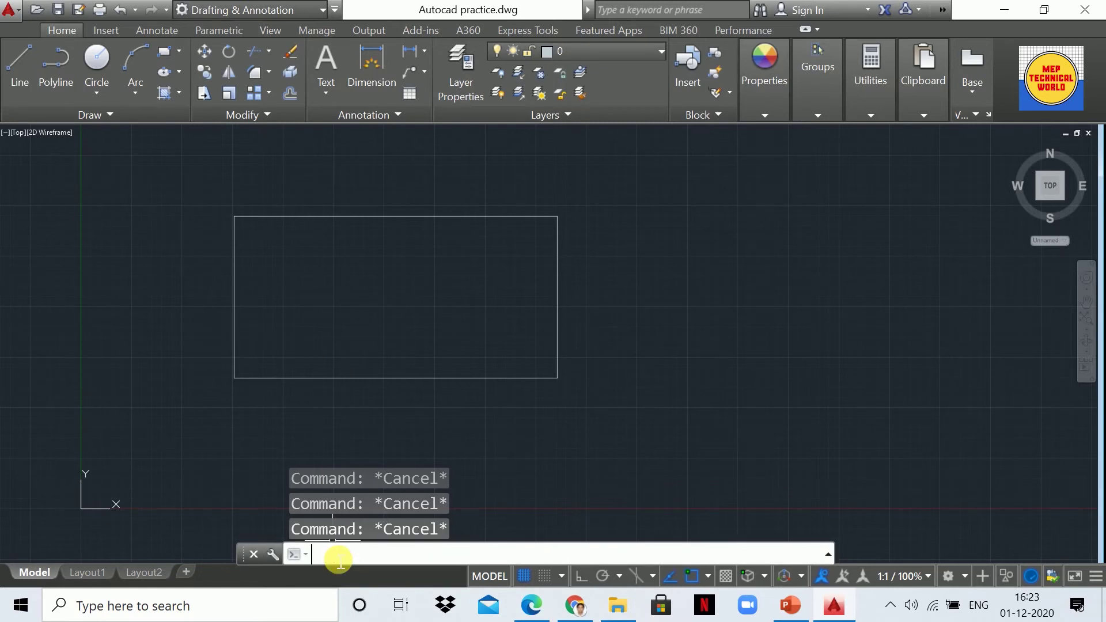
text(rec)
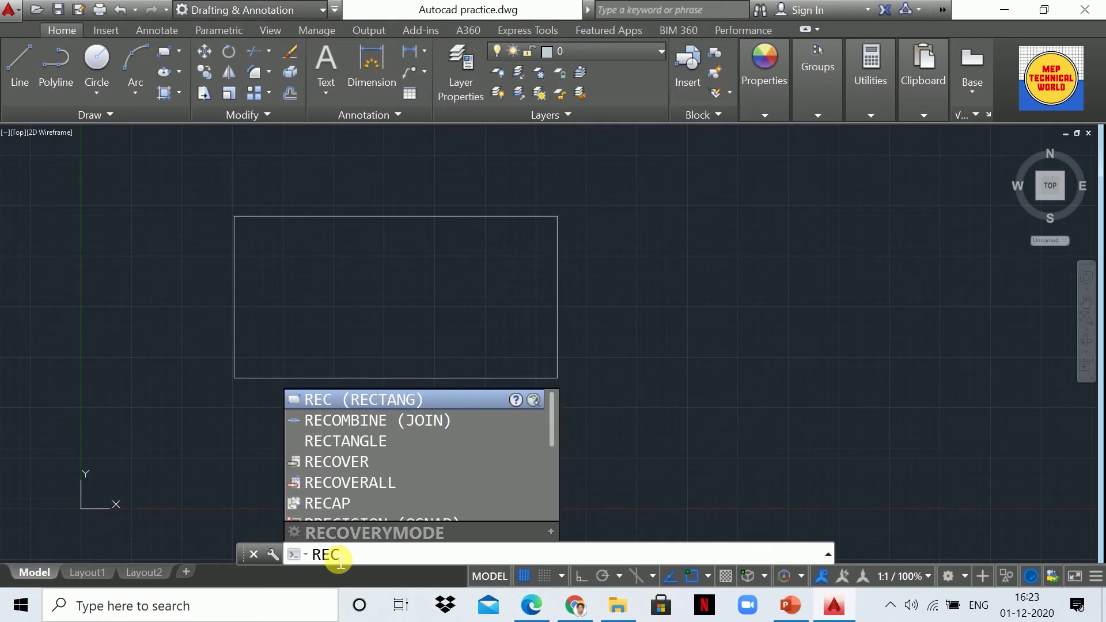
Begin a second rectangle with its first corner right of the first one, choosing the Dimensions option
key(Return)
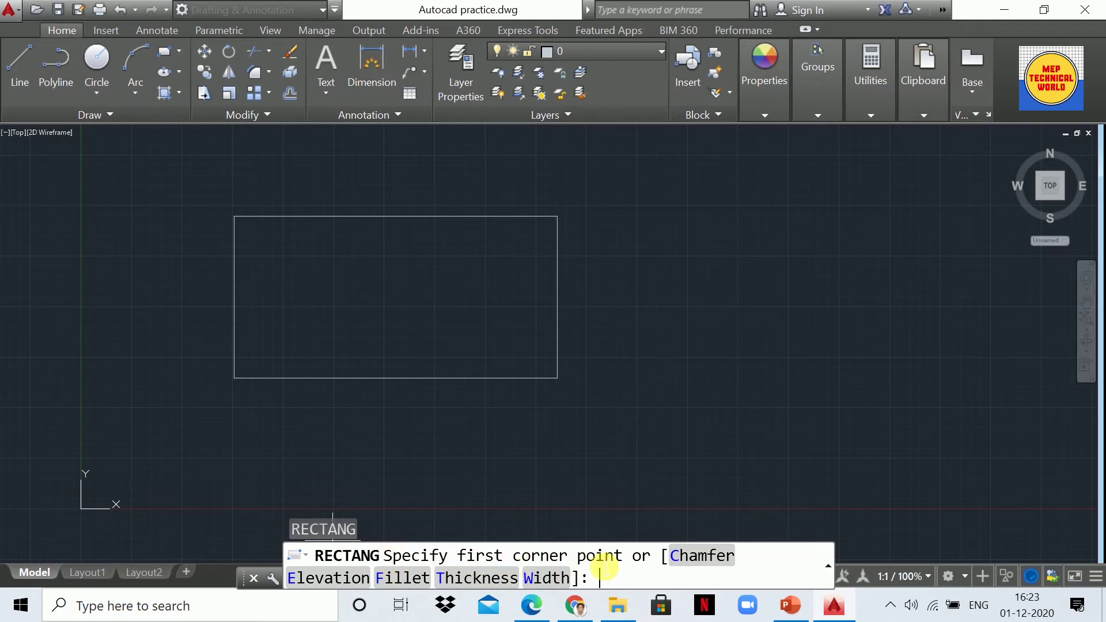
click(636, 357)
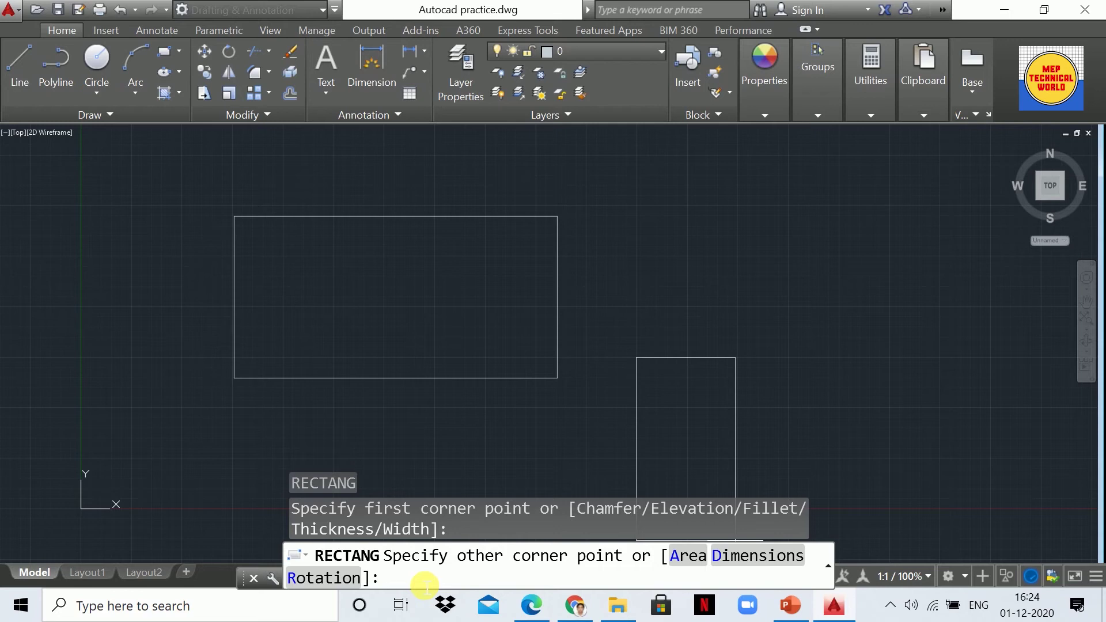
text(d)
Give the second rectangle length 200 and width 100, then click to fix its orientation
key(Return)
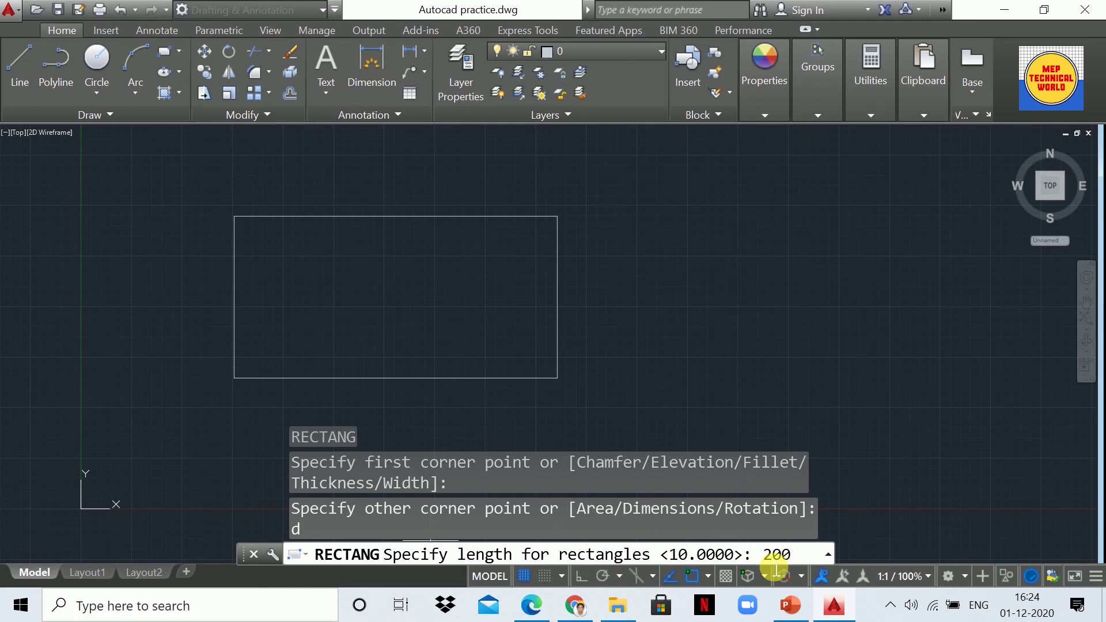
key(Return)
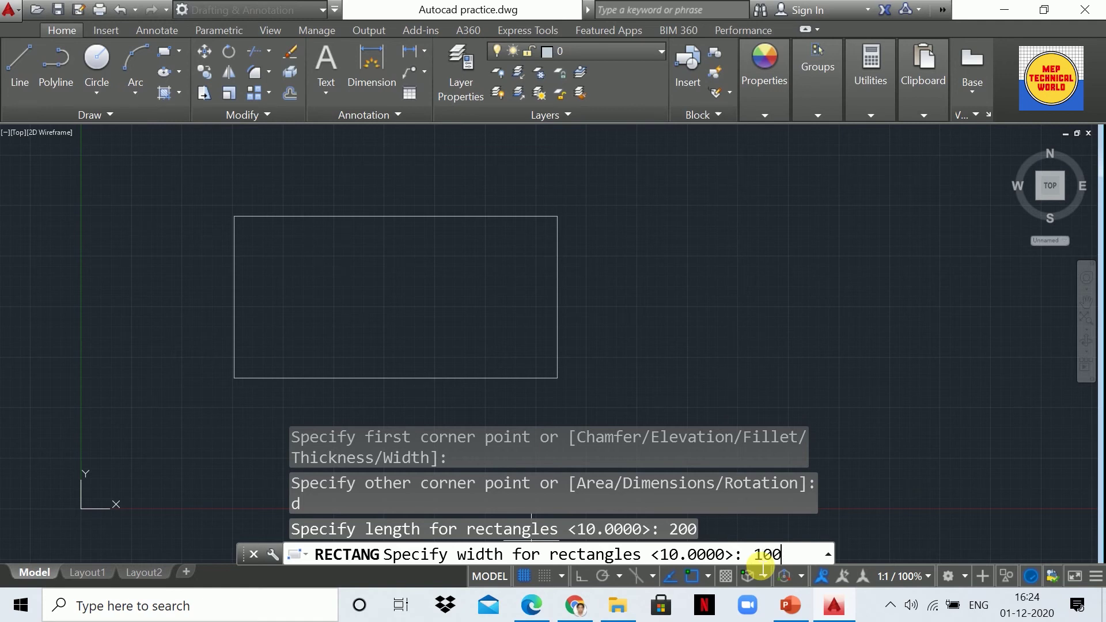
key(Return)
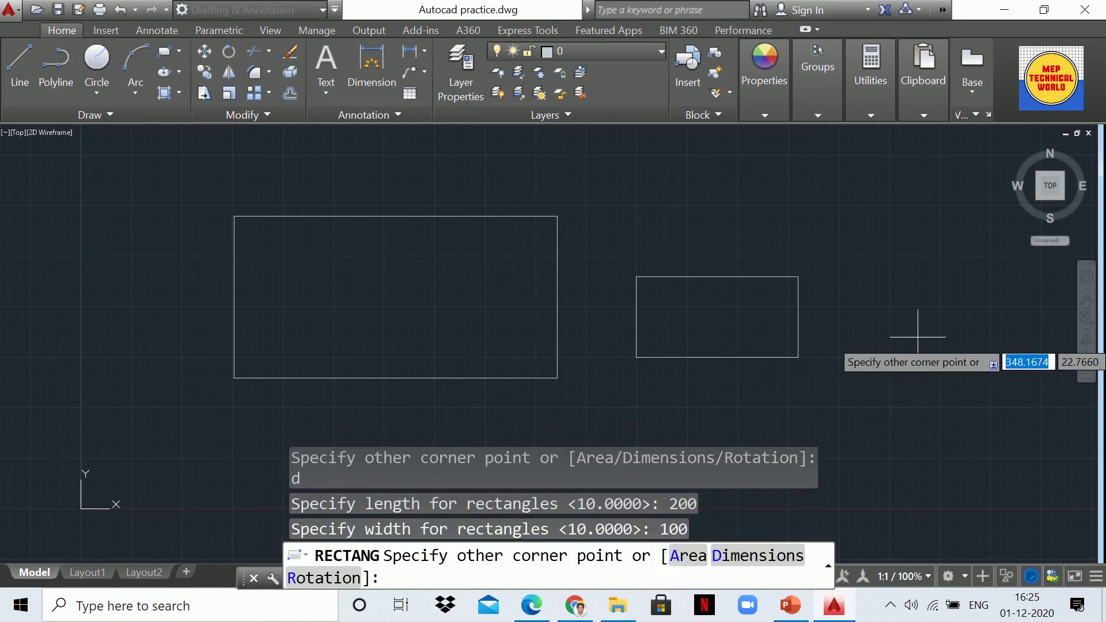
click(858, 287)
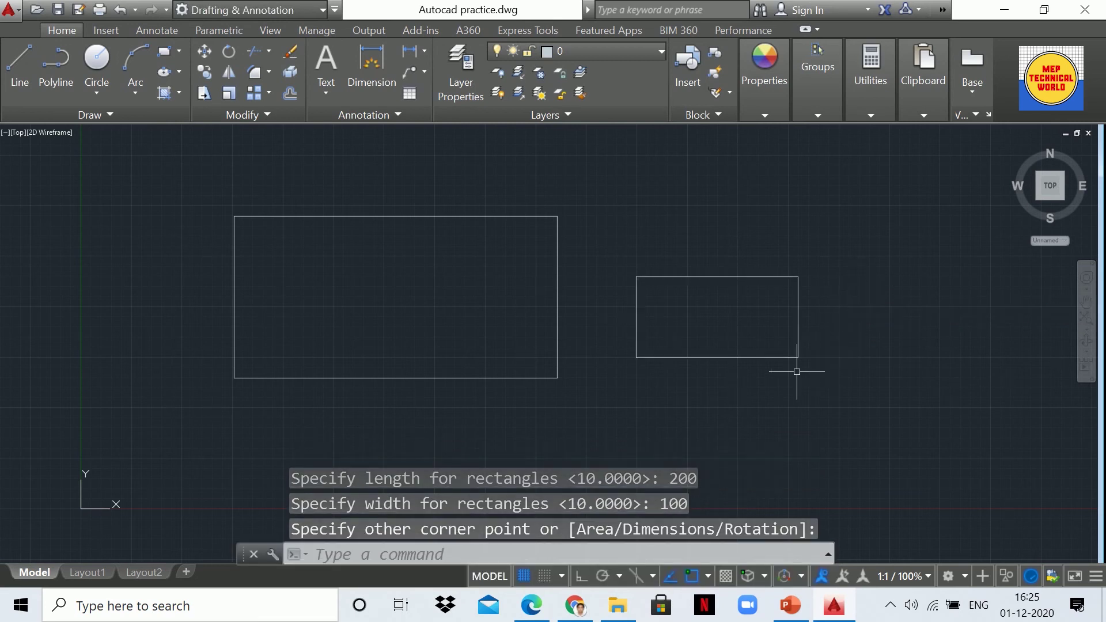
scroll(796, 372, up, 2)
scroll(797, 372, down, 2)
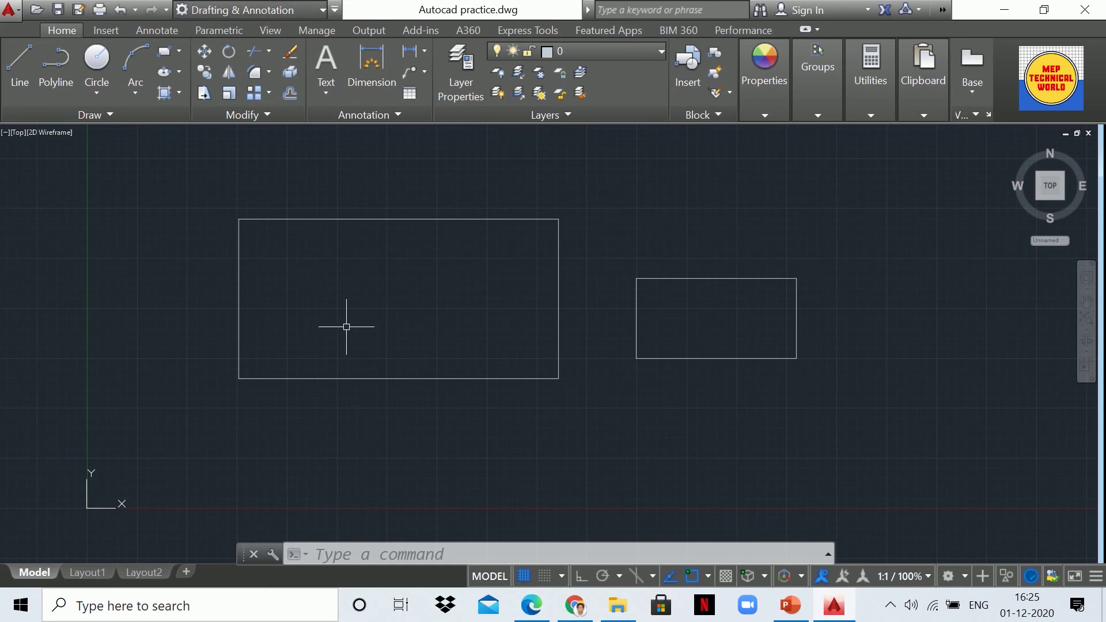
click(384, 563)
click(342, 571)
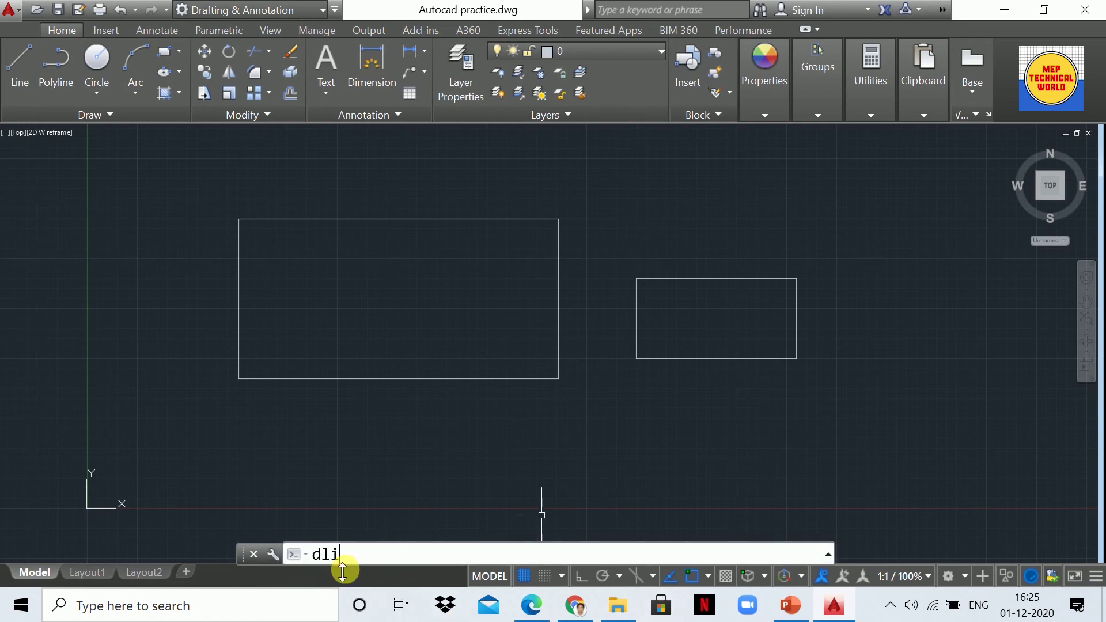
text(dli)
Dimension the large rectangle's top edge as 400.0 with DIMLINEAR, placed above it
key(Return)
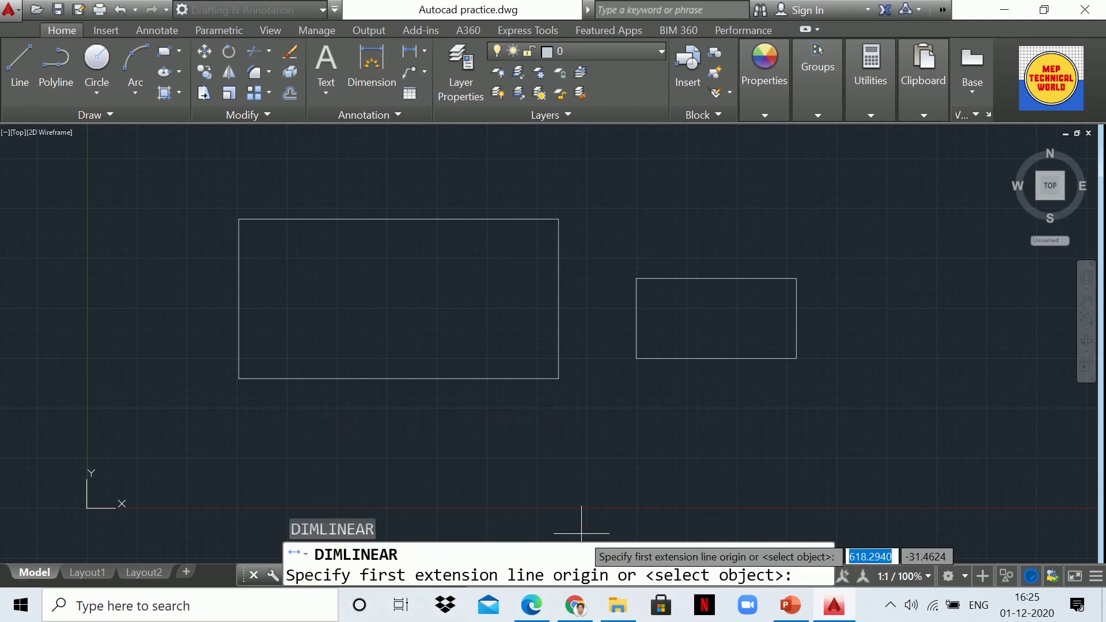
click(239, 219)
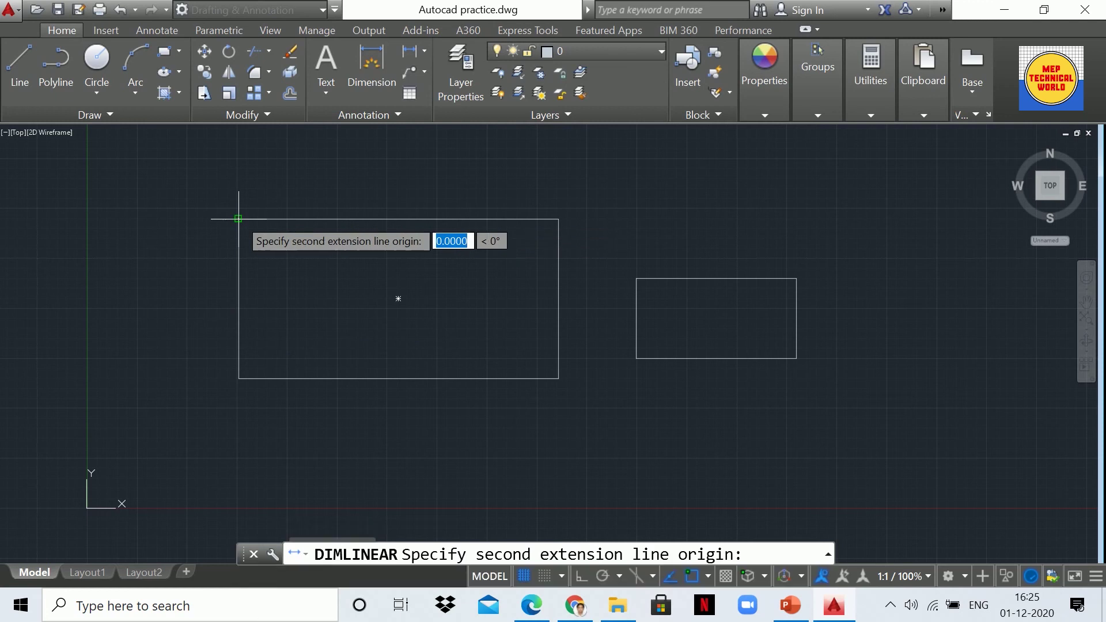
click(558, 219)
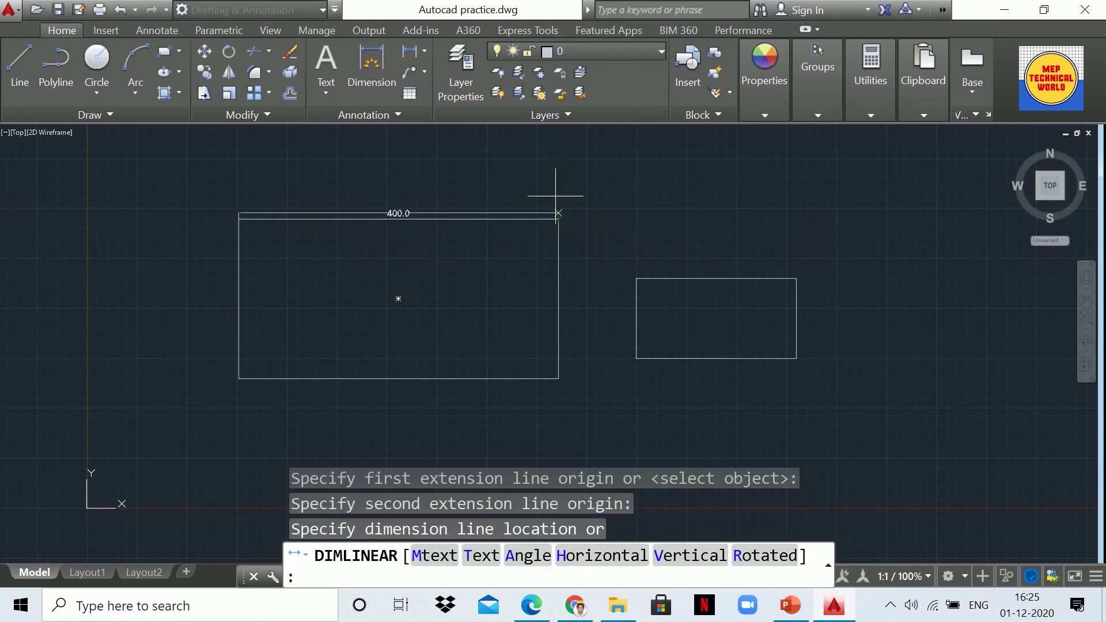
click(556, 194)
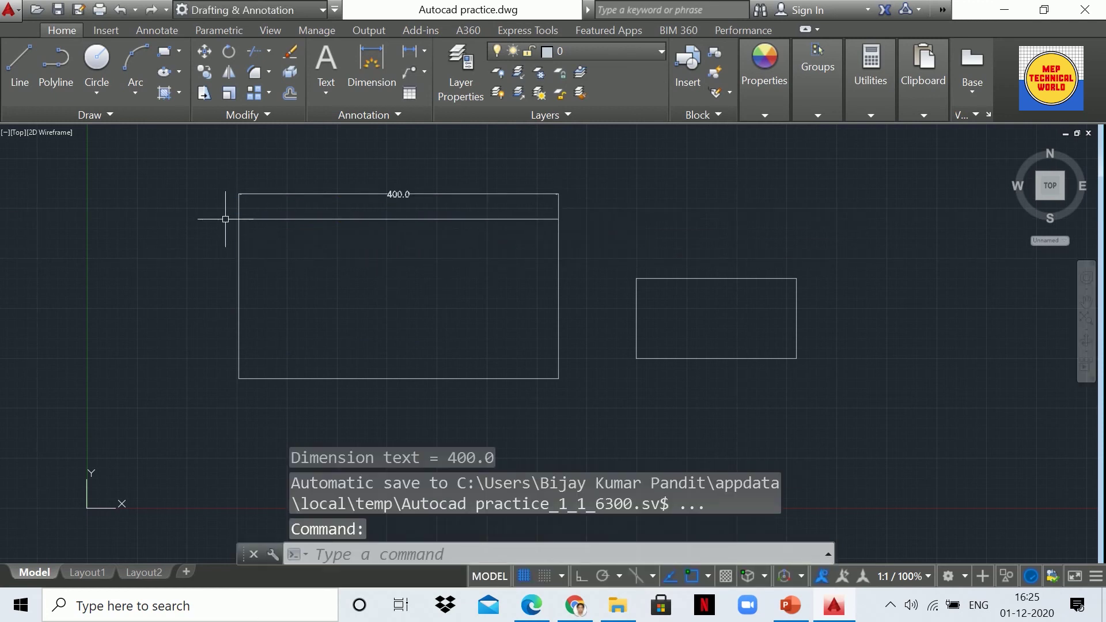
key(Return)
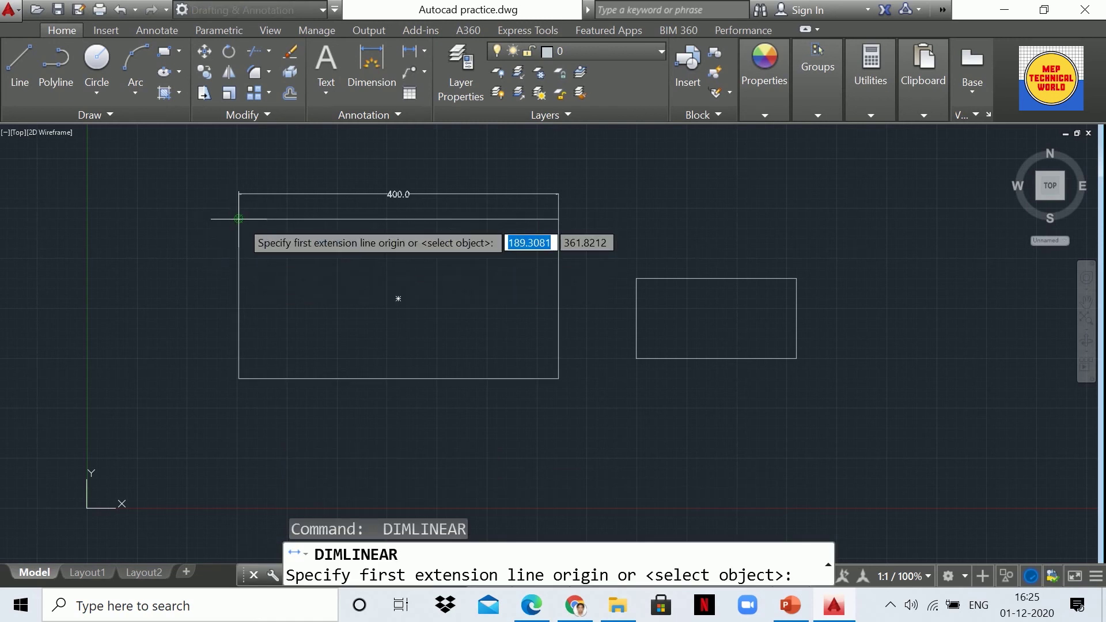
Add a 200.0 vertical dimension along the large rectangle's left side, placed to its left
click(238, 222)
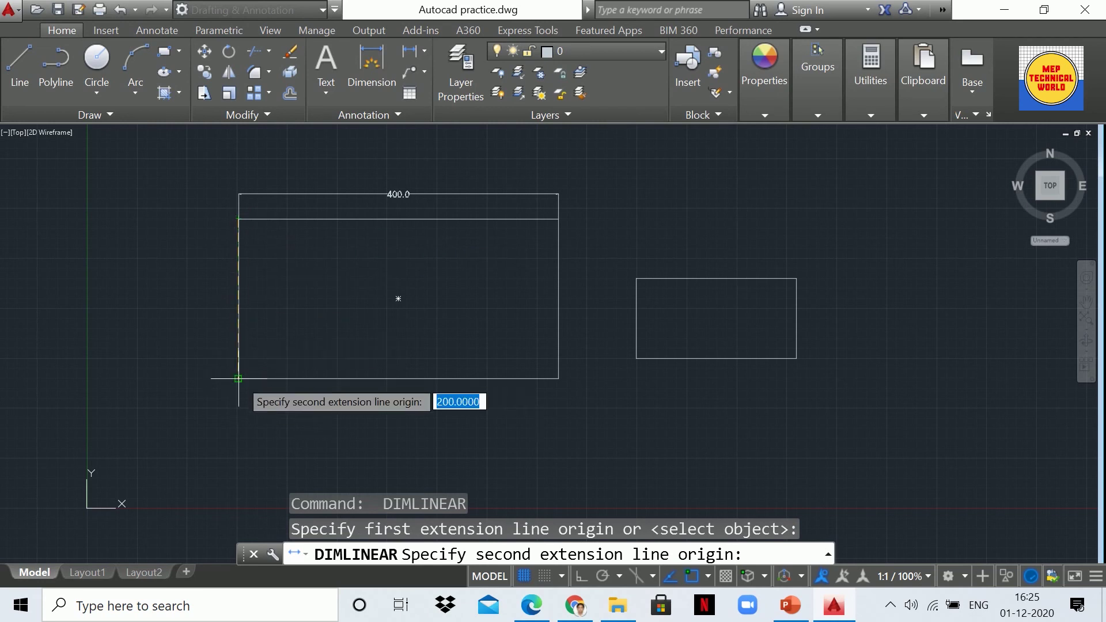
click(238, 378)
click(210, 381)
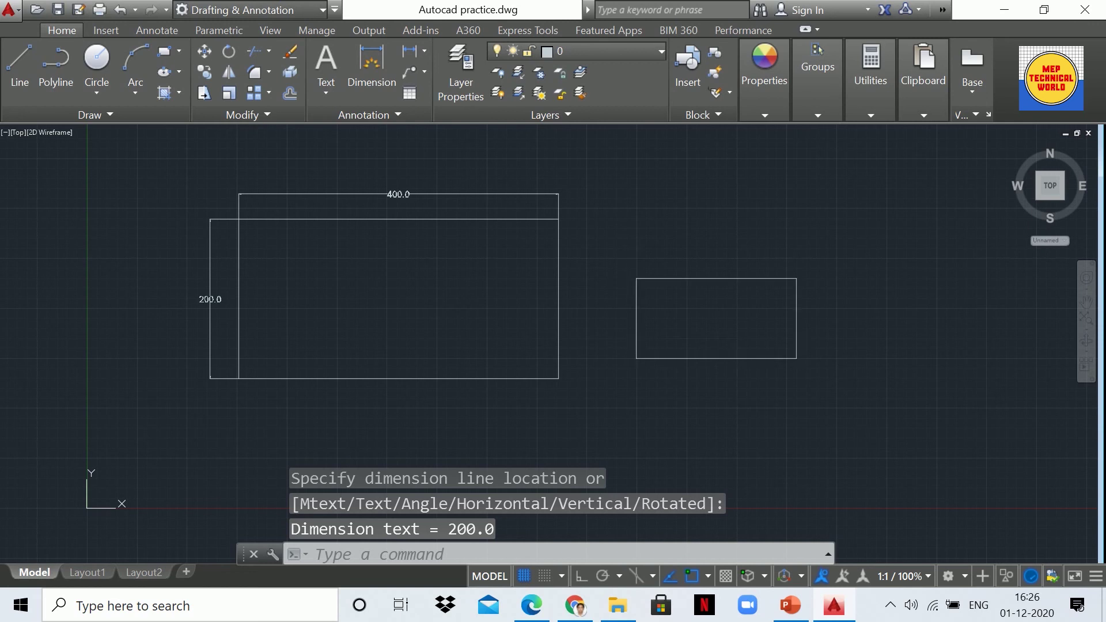
Clear an accidental selection and start a new linear dimension at the small rectangle's top-left corner
click(636, 280)
key(Escape)
key(Return)
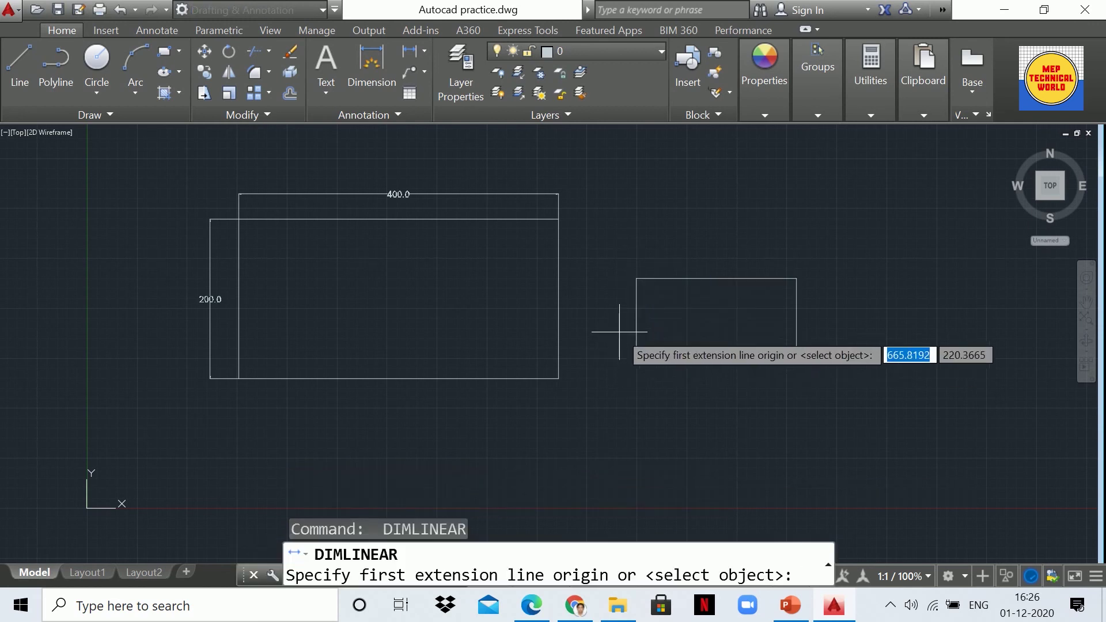
click(636, 278)
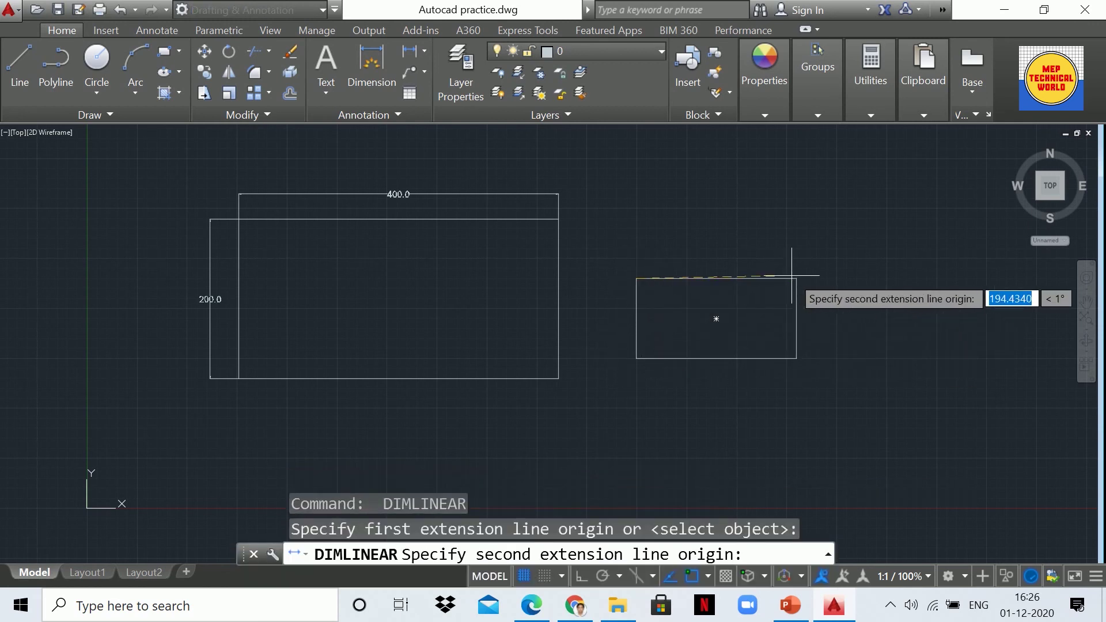